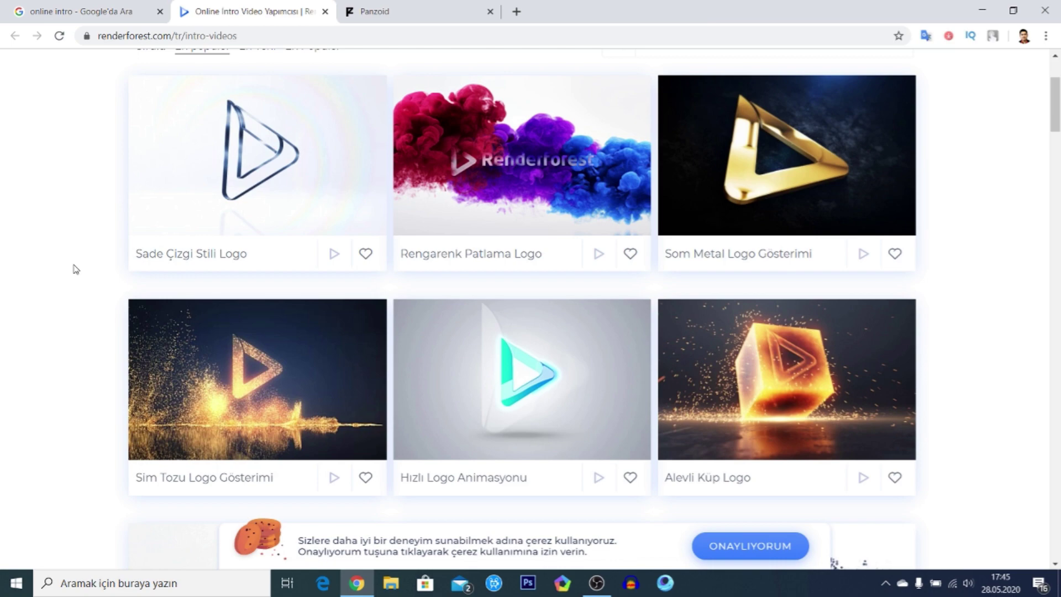
{"action": "scroll", "coordinate": [75, 269], "scroll_direction": "down", "scroll_amount": 9}
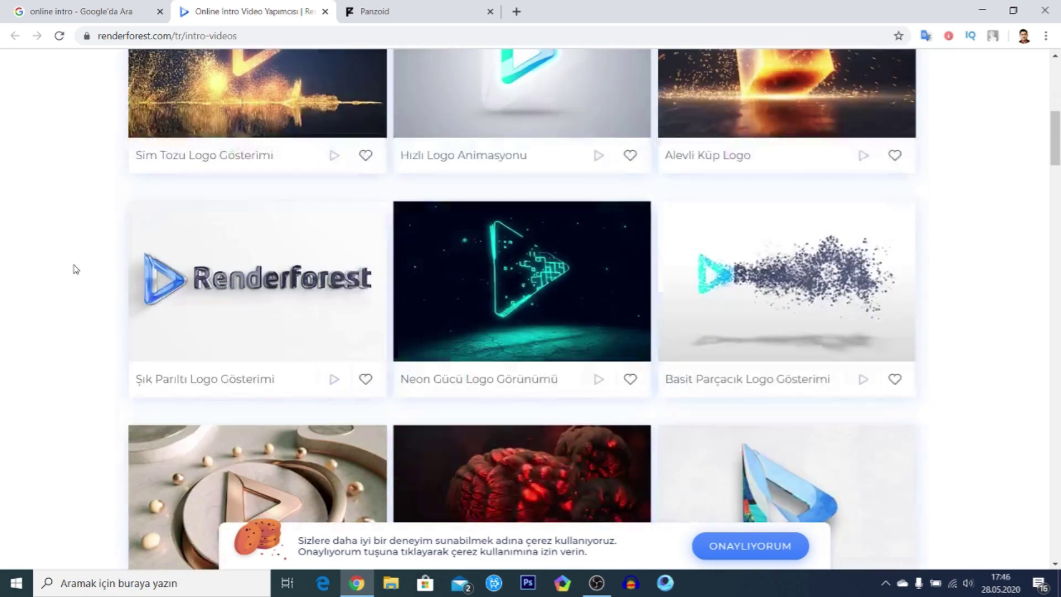
{"action": "scroll", "coordinate": [76, 269], "scroll_direction": "up", "scroll_amount": 10}
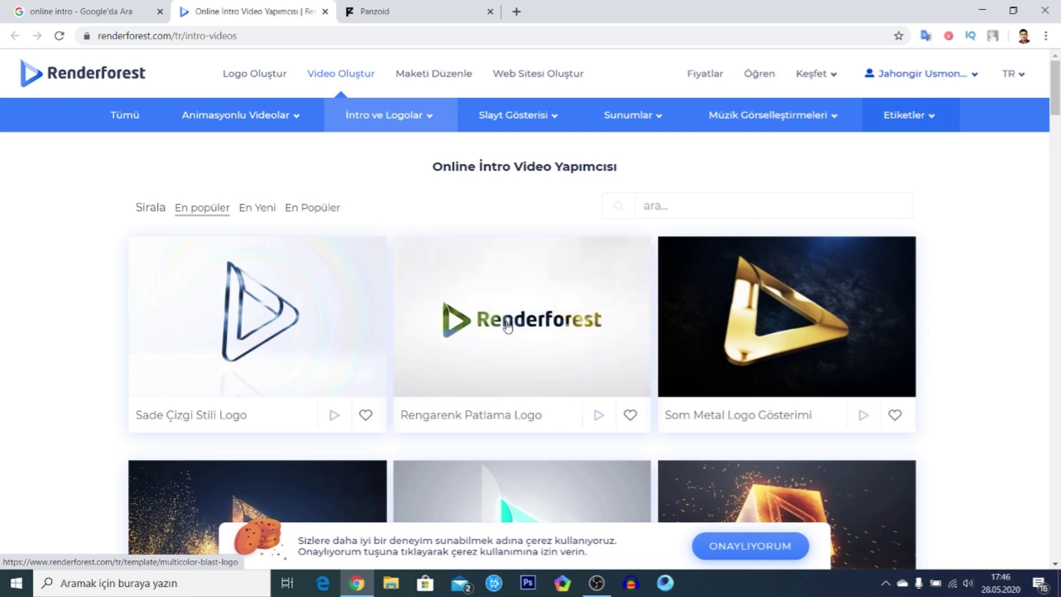
{"action": "scroll", "coordinate": [508, 325], "scroll_direction": "down", "scroll_amount": 8}
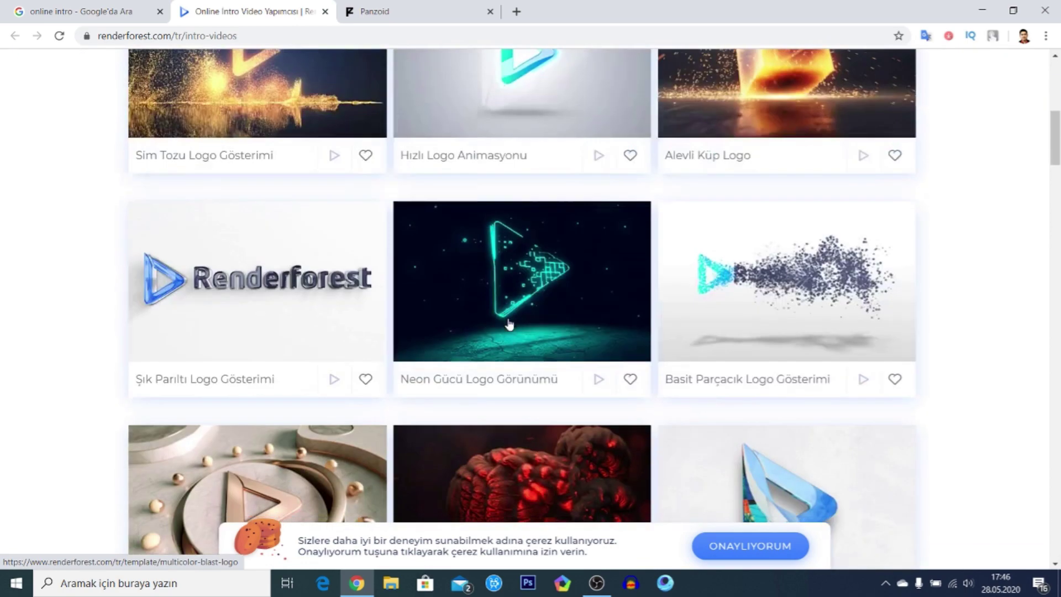
{"action": "mouse_move", "coordinate": [519, 299]}
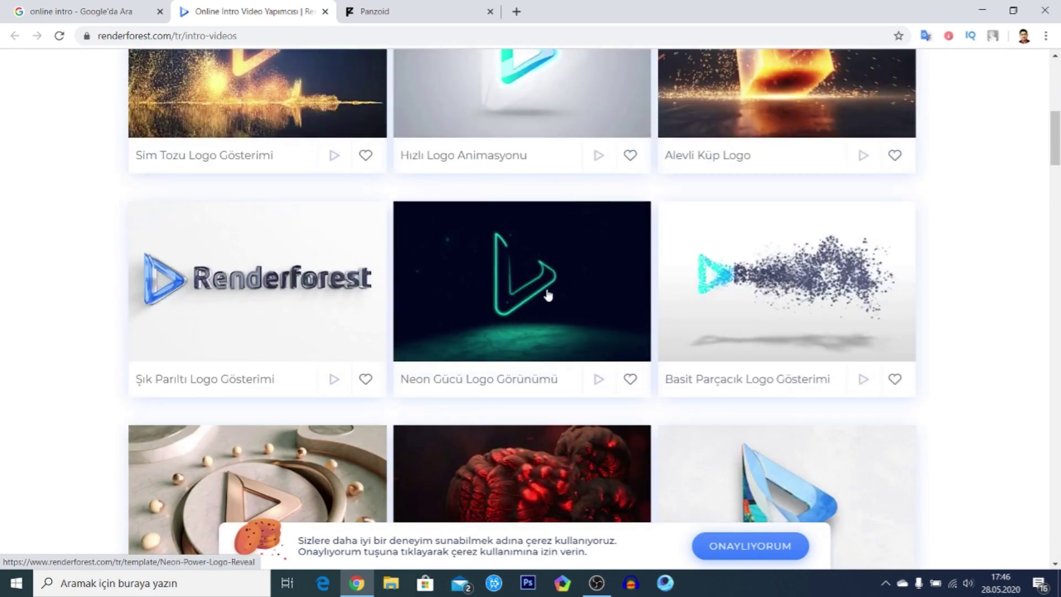
{"action": "scroll", "coordinate": [548, 295], "scroll_direction": "down", "scroll_amount": 3}
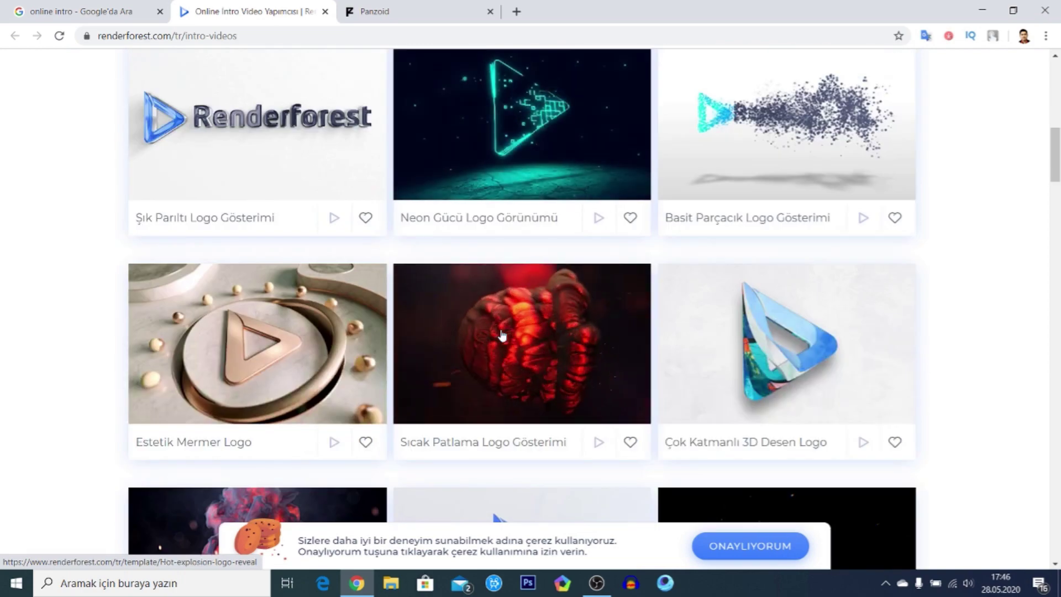
{"action": "scroll", "coordinate": [500, 333], "scroll_direction": "down", "scroll_amount": 5}
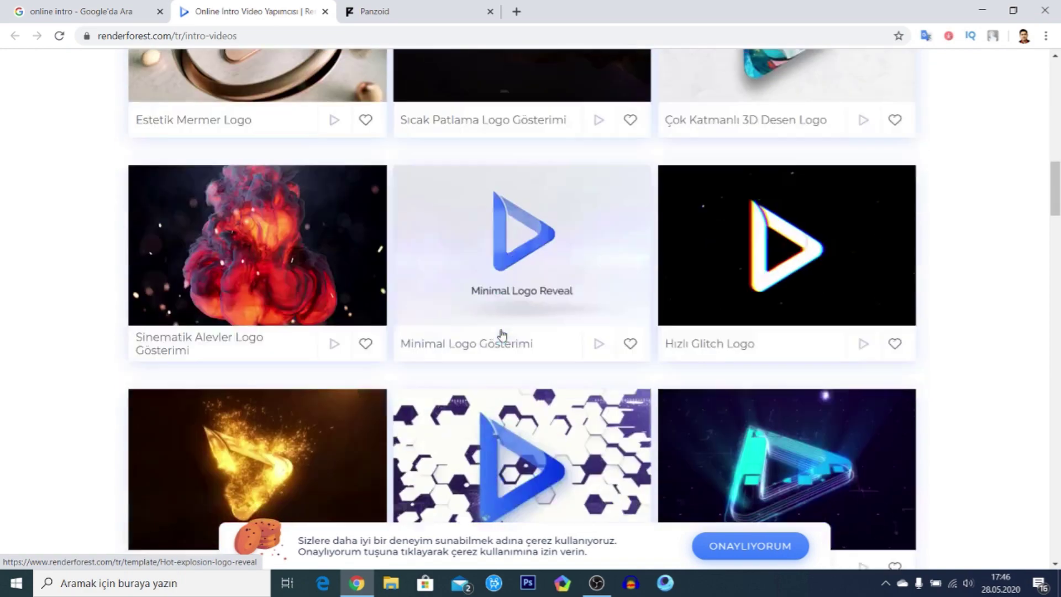
{"action": "scroll", "coordinate": [338, 287], "scroll_direction": "down", "scroll_amount": 10}
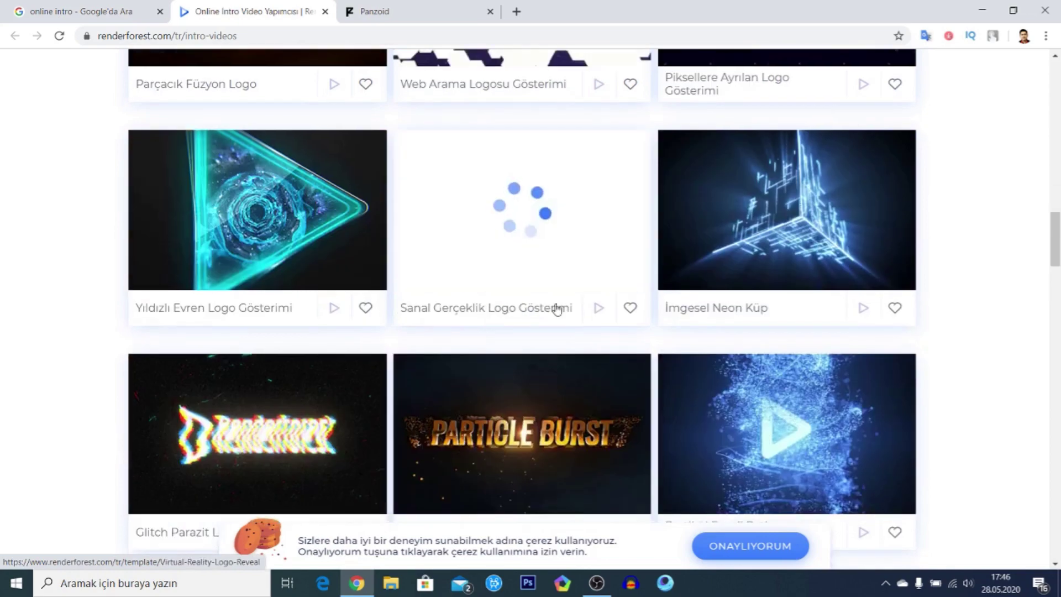
{"action": "scroll", "coordinate": [736, 273], "scroll_direction": "down", "scroll_amount": 1}
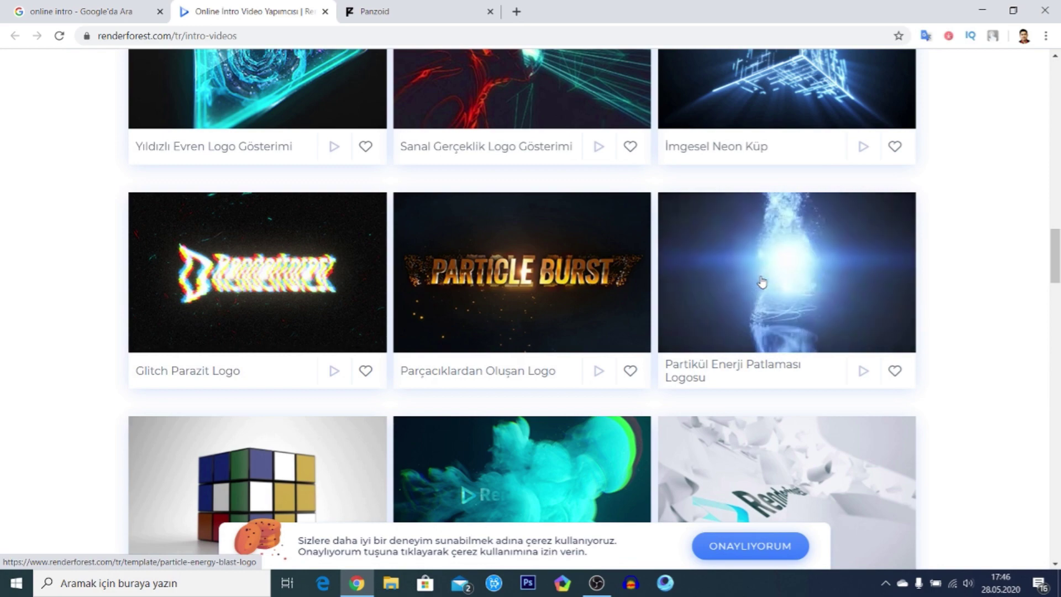
{"action": "scroll", "coordinate": [559, 285], "scroll_direction": "down", "scroll_amount": 5}
{"action": "scroll", "coordinate": [425, 221], "scroll_direction": "up", "scroll_amount": 20}
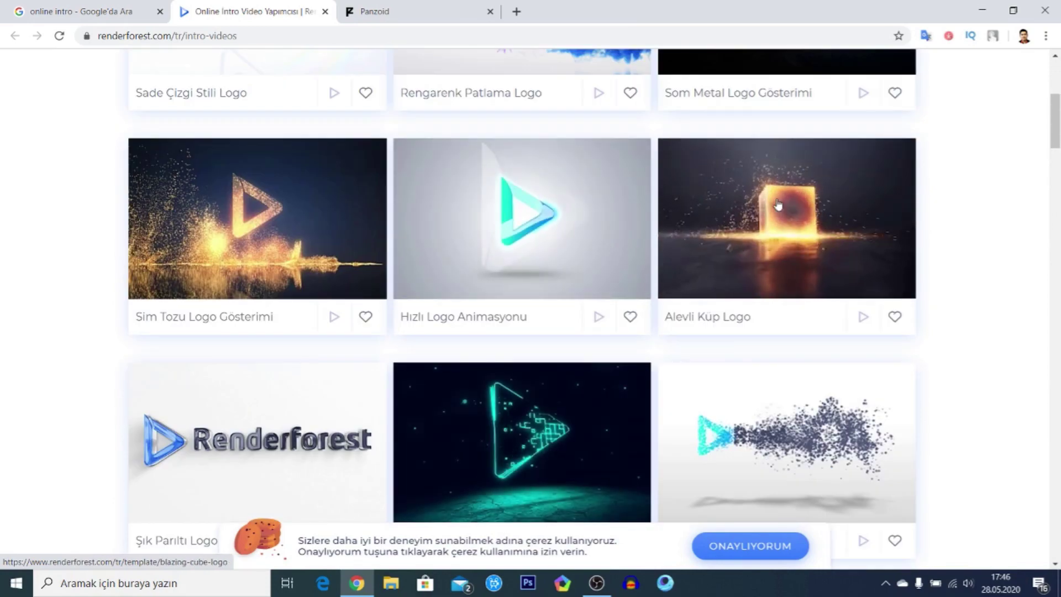
- Create a new project from the Alevli Küp Logo template and bring up the logo image options
{"action": "left_click", "coordinate": [757, 220]}
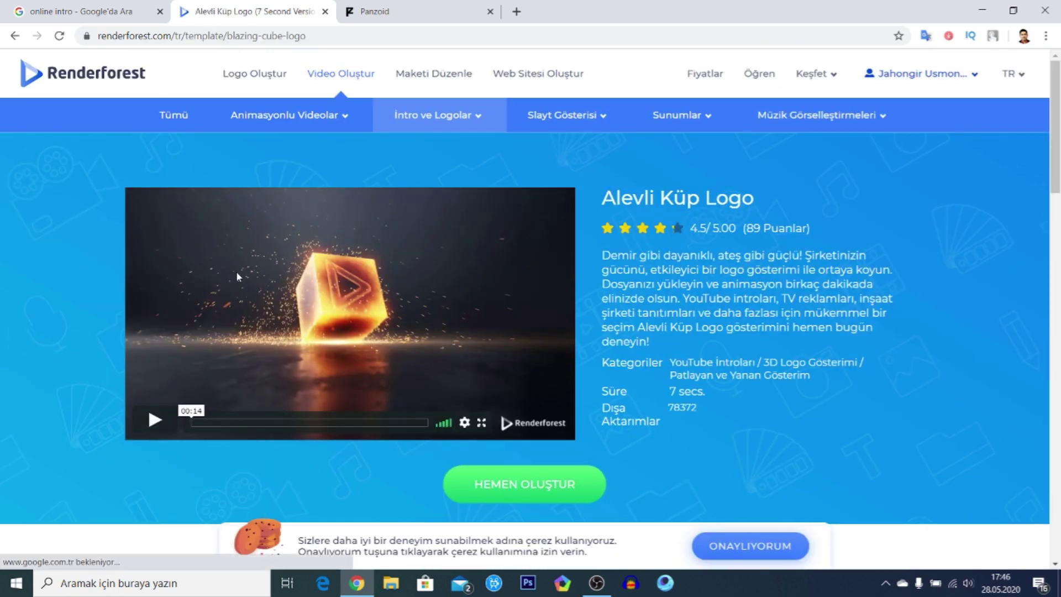
{"action": "scroll", "coordinate": [237, 273], "scroll_direction": "down", "scroll_amount": 3}
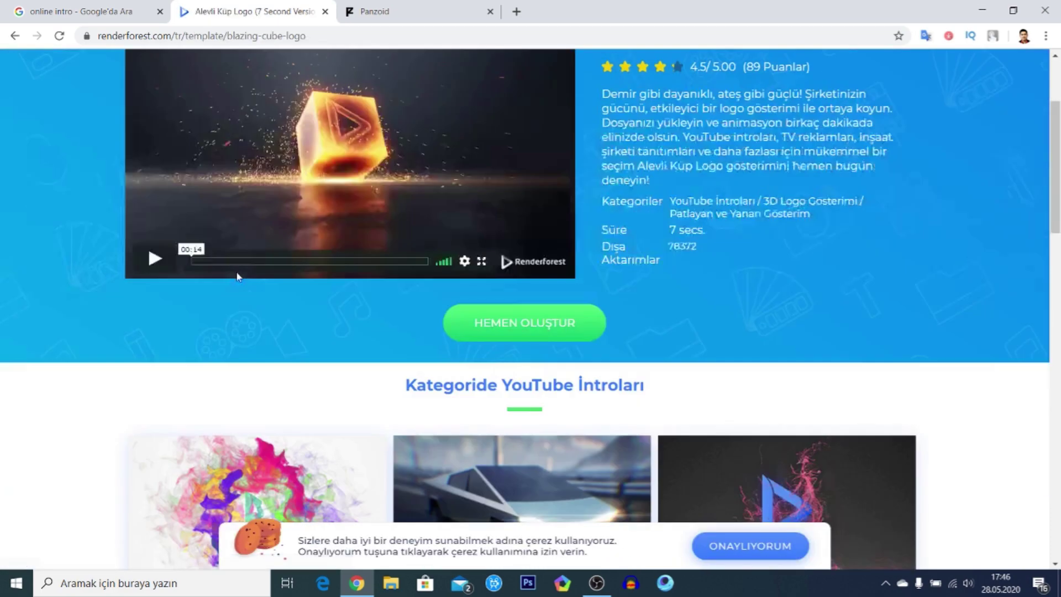
{"action": "left_click", "coordinate": [493, 324]}
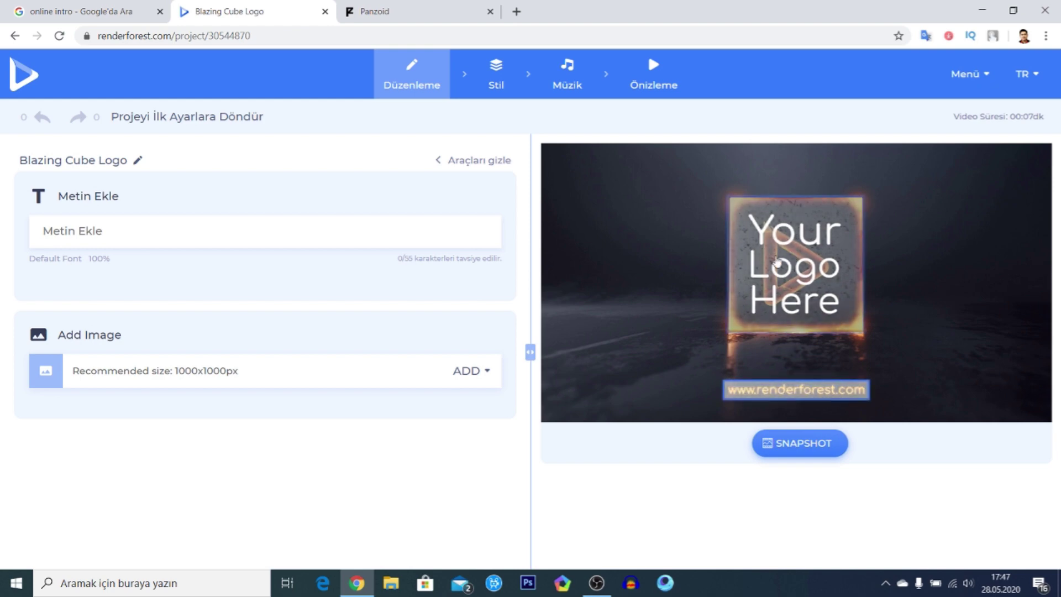
{"action": "left_click", "coordinate": [777, 264]}
- Upload the portrait photo kuchchuk rasim asl.jpg as the logo image
{"action": "left_click", "coordinate": [759, 229]}
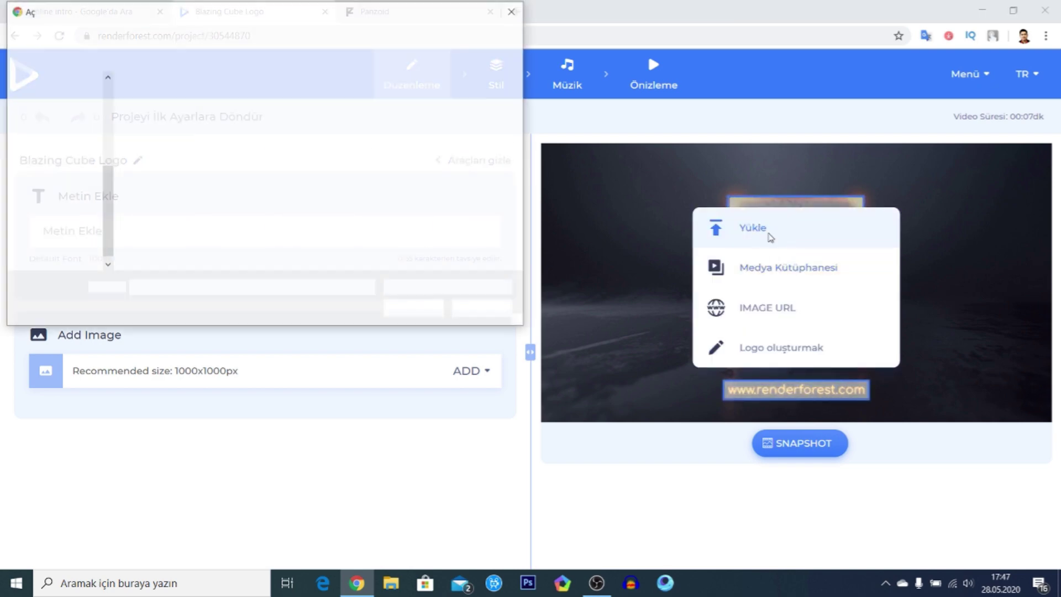
{"action": "left_click", "coordinate": [479, 126]}
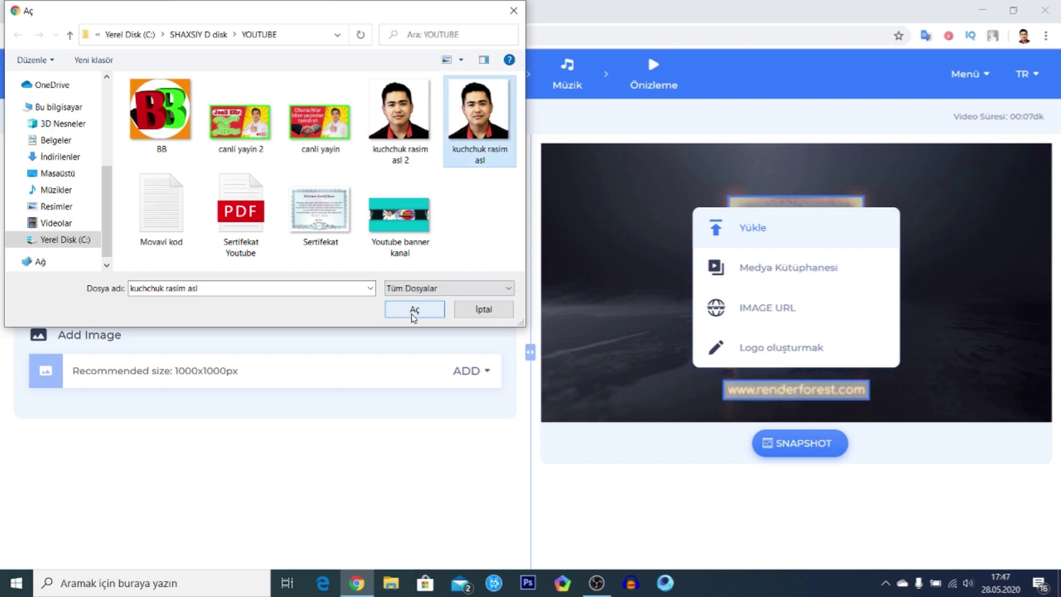
{"action": "left_click", "coordinate": [415, 309]}
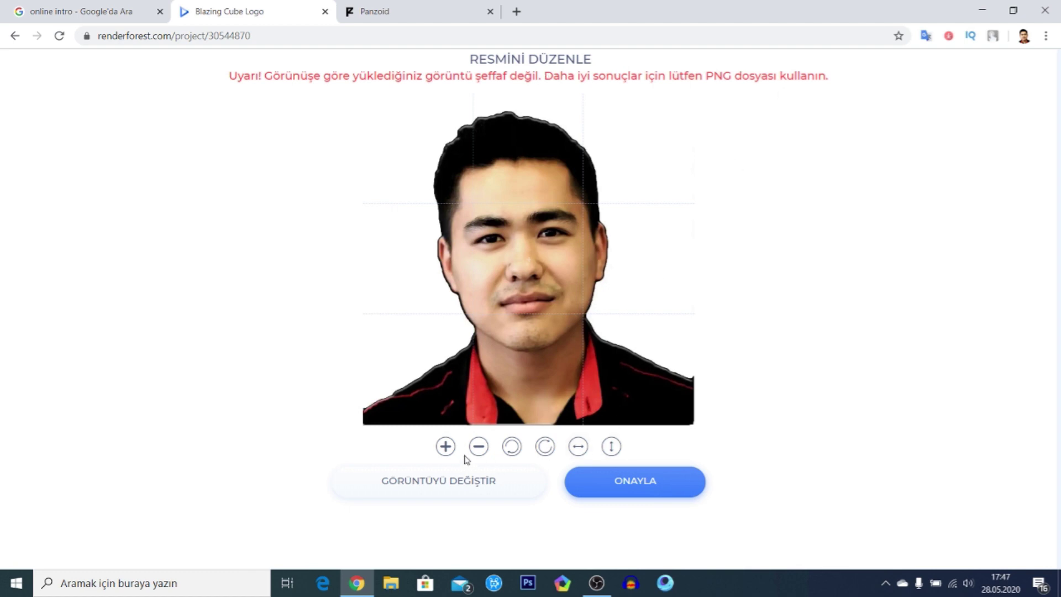
- Enlarge the photo one zoom step within the frame and confirm the placement
{"action": "left_click", "coordinate": [446, 448]}
{"action": "left_click", "coordinate": [446, 447]}
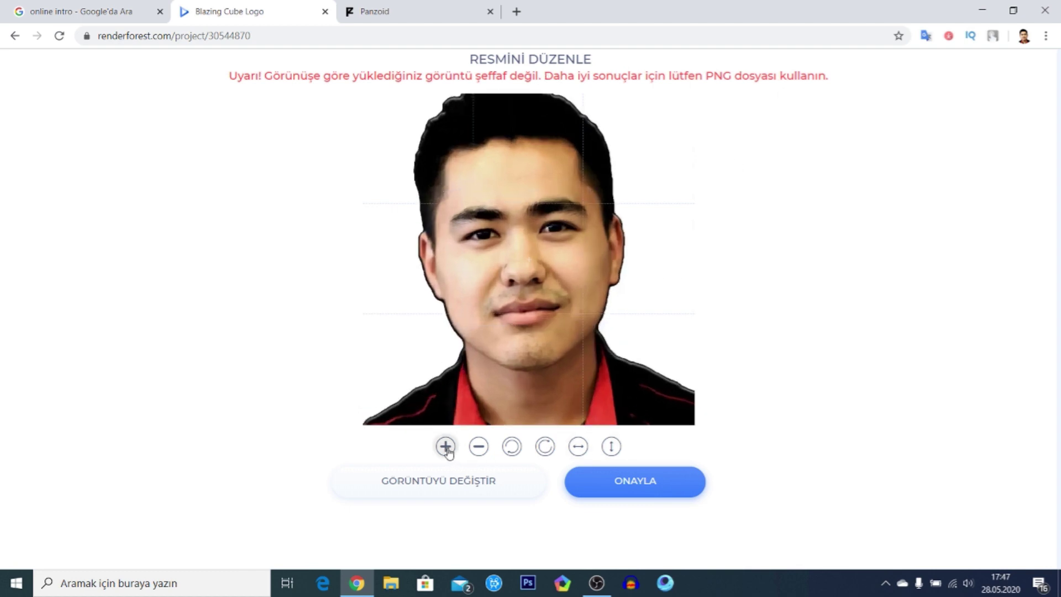
{"action": "left_click", "coordinate": [478, 447]}
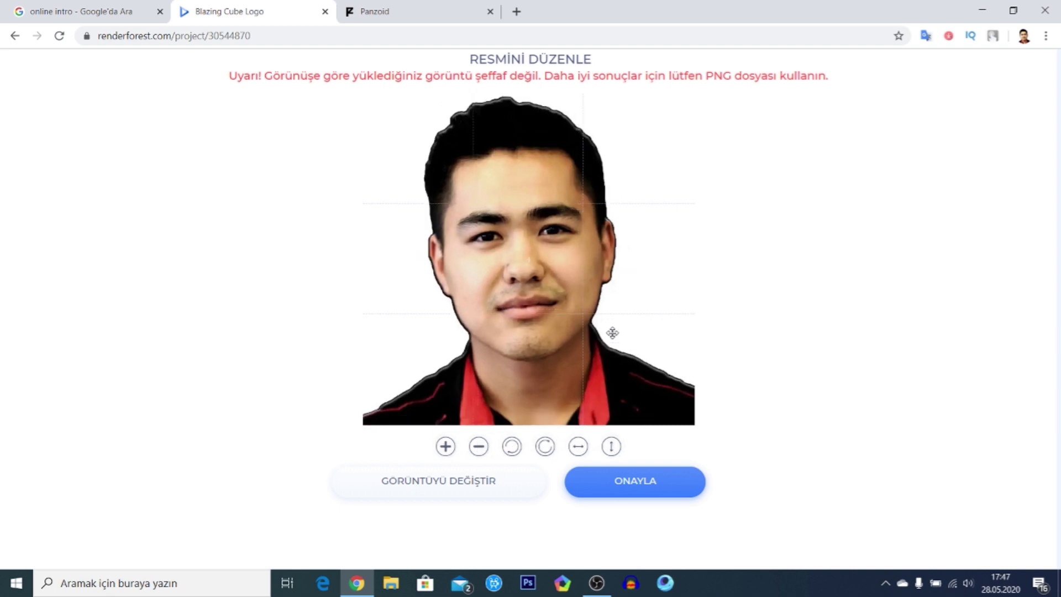
{"action": "left_click", "coordinate": [626, 481]}
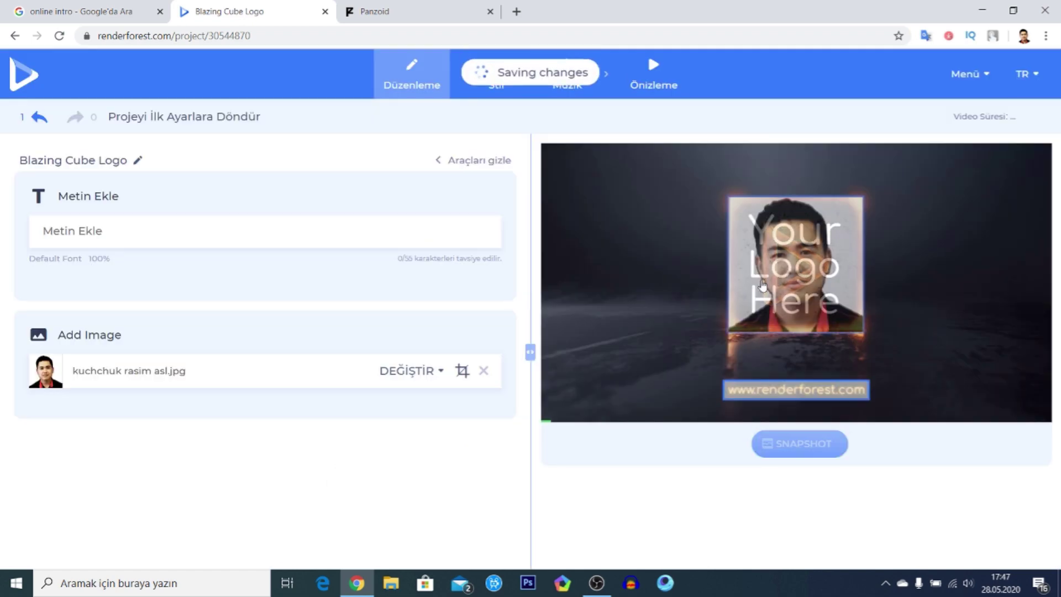
- Enter the user's full name as the intro caption, then continue to the Stil step
{"action": "left_click", "coordinate": [806, 385]}
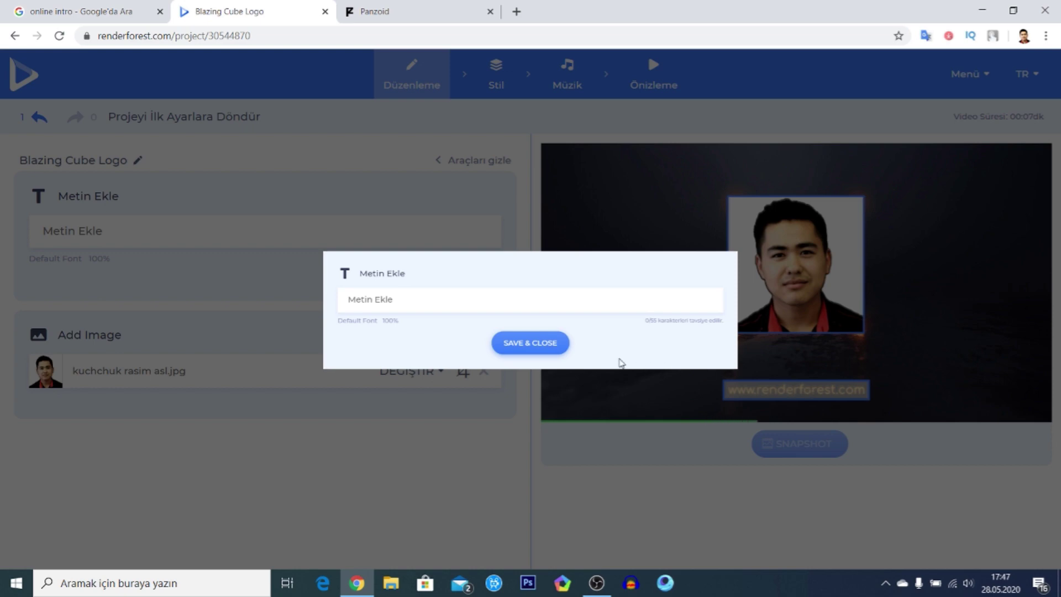
{"action": "left_click", "coordinate": [408, 298]}
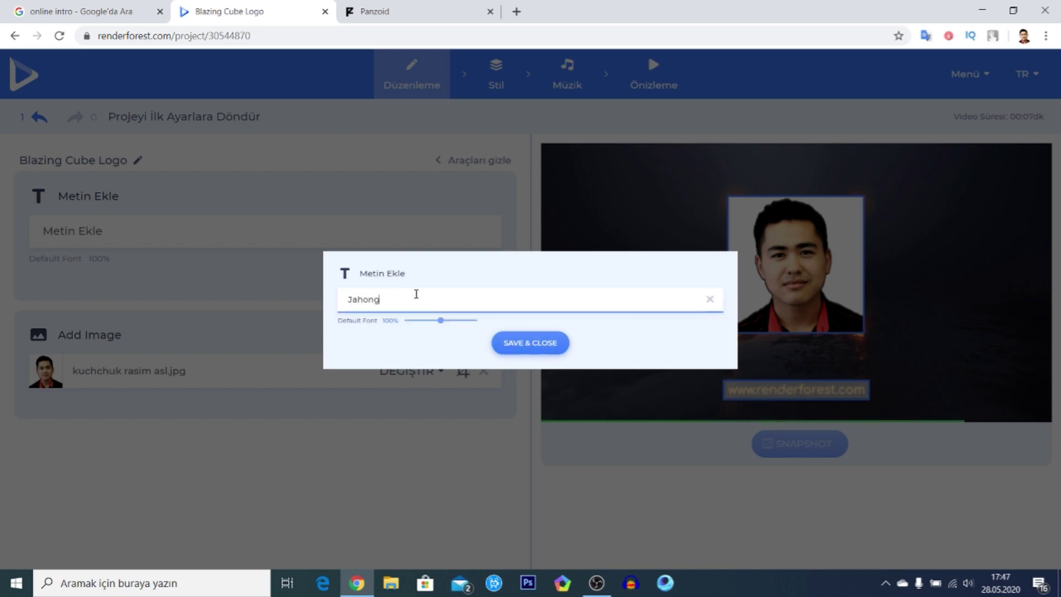
{"action": "key", "text": "Caps_Lock"}
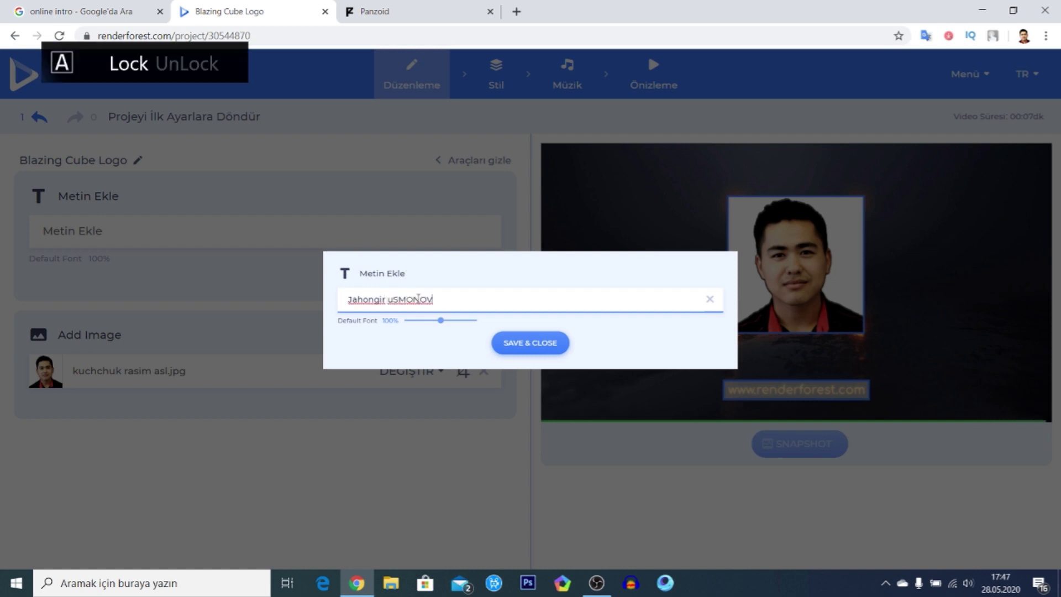
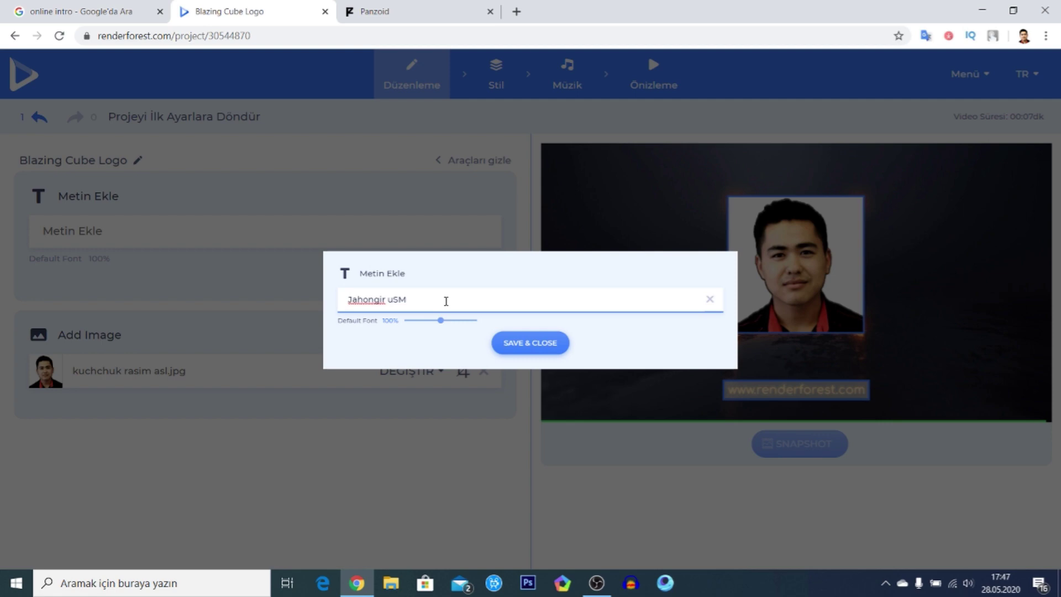
{"action": "key", "text": "Caps_Lock"}
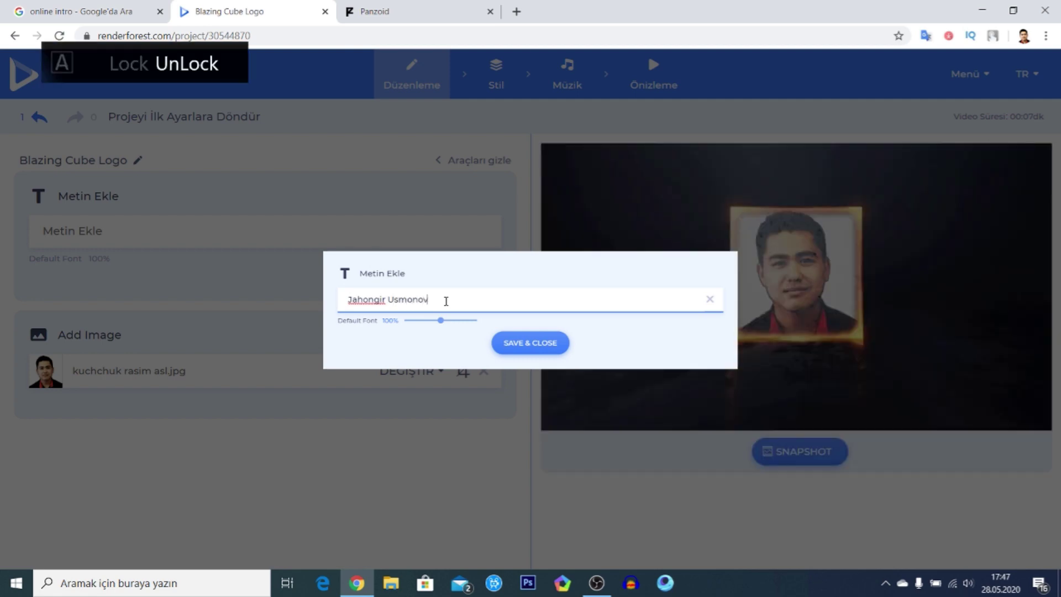
{"action": "left_click", "coordinate": [527, 342]}
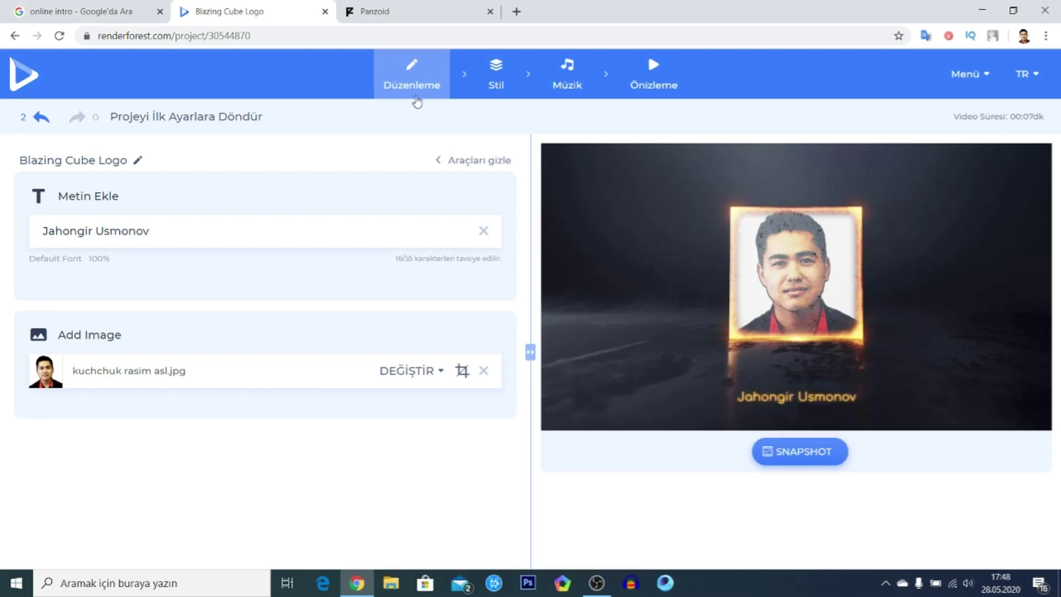
{"action": "left_click", "coordinate": [496, 78]}
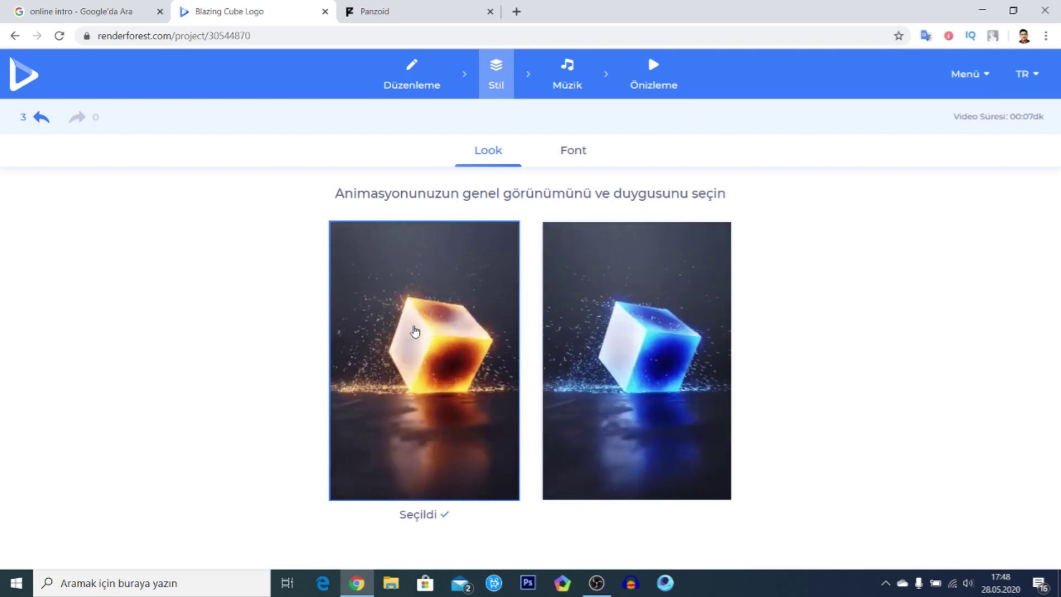
- Keep the orange fiery cube look, browse the Font list, and continue to Müzik
{"action": "left_click", "coordinate": [415, 331]}
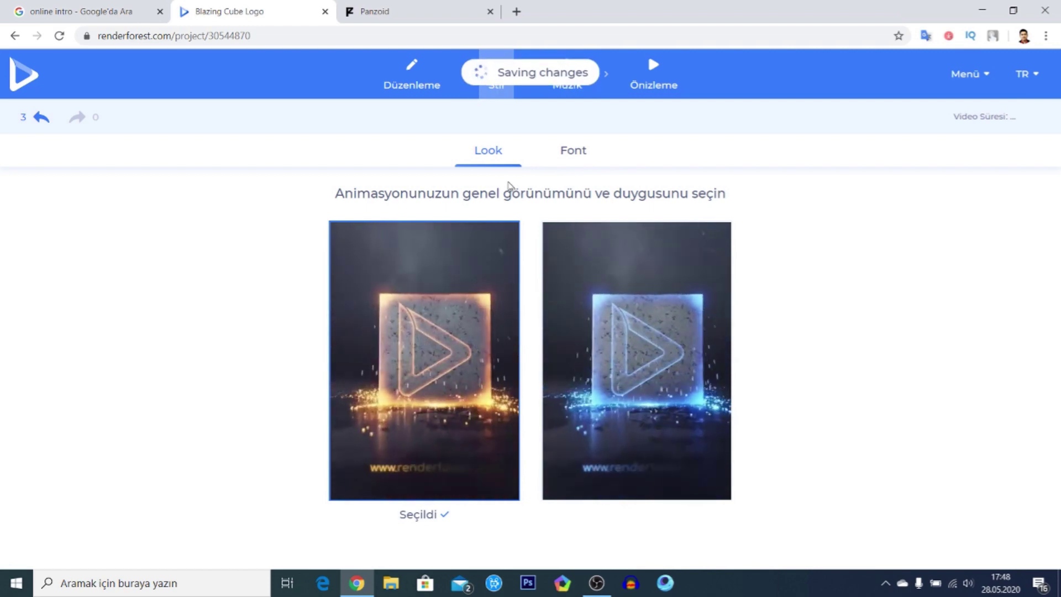
{"action": "left_click", "coordinate": [573, 152]}
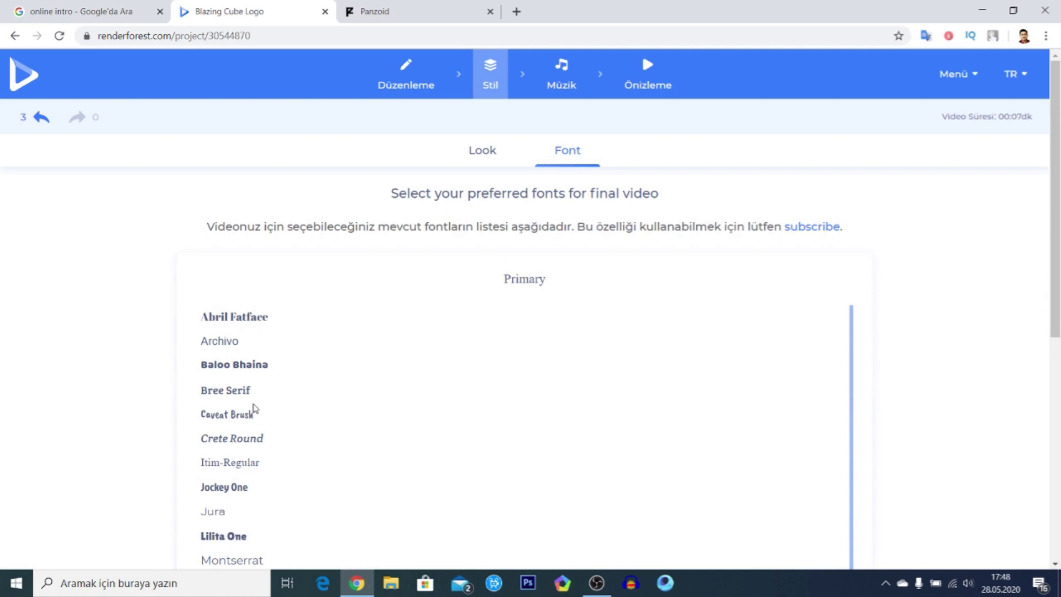
{"action": "scroll", "coordinate": [236, 414], "scroll_direction": "down", "scroll_amount": 3}
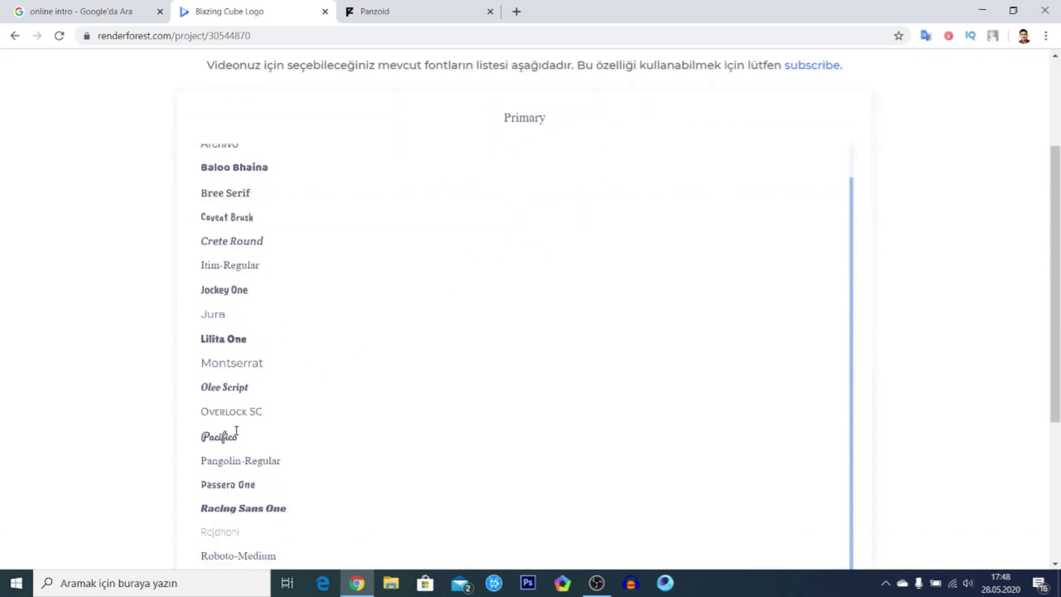
{"action": "scroll", "coordinate": [236, 431], "scroll_direction": "up", "scroll_amount": 1}
{"action": "scroll", "coordinate": [242, 381], "scroll_direction": "down", "scroll_amount": 5}
{"action": "scroll", "coordinate": [243, 395], "scroll_direction": "up", "scroll_amount": 1}
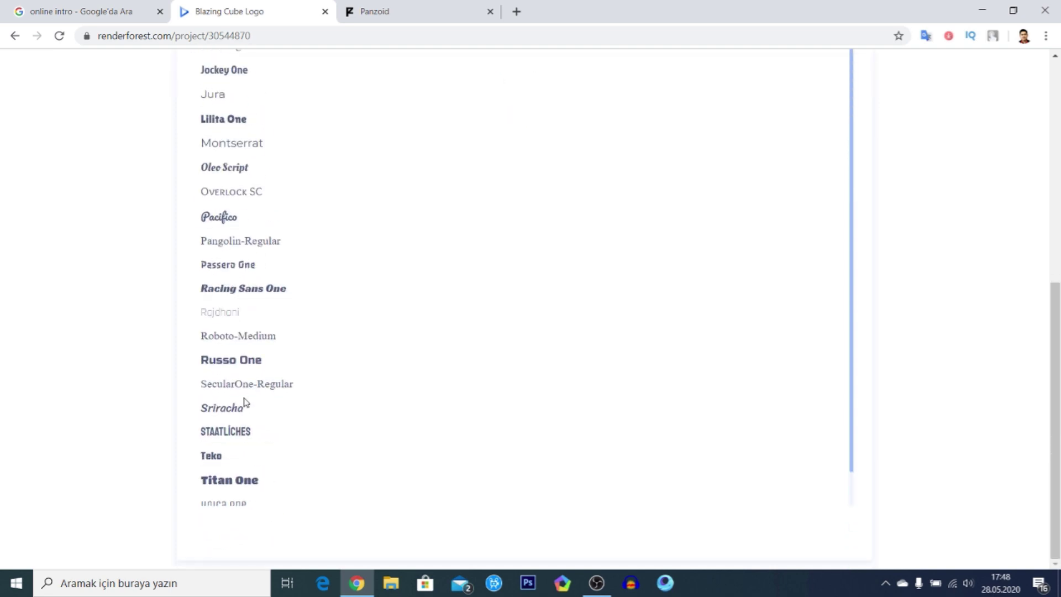
{"action": "scroll", "coordinate": [243, 401], "scroll_direction": "up", "scroll_amount": 8}
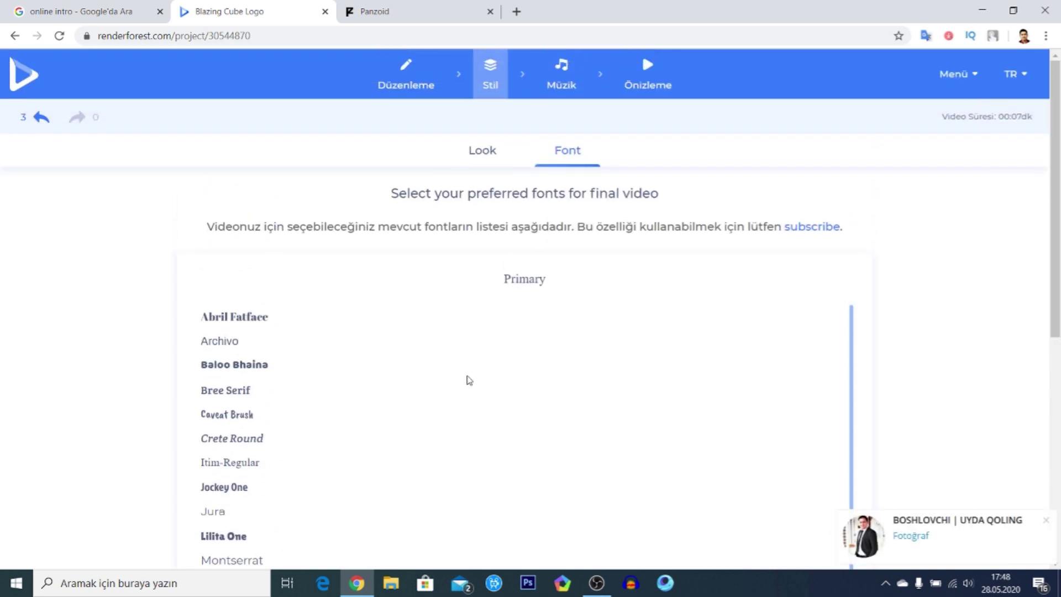
{"action": "left_click", "coordinate": [1046, 521]}
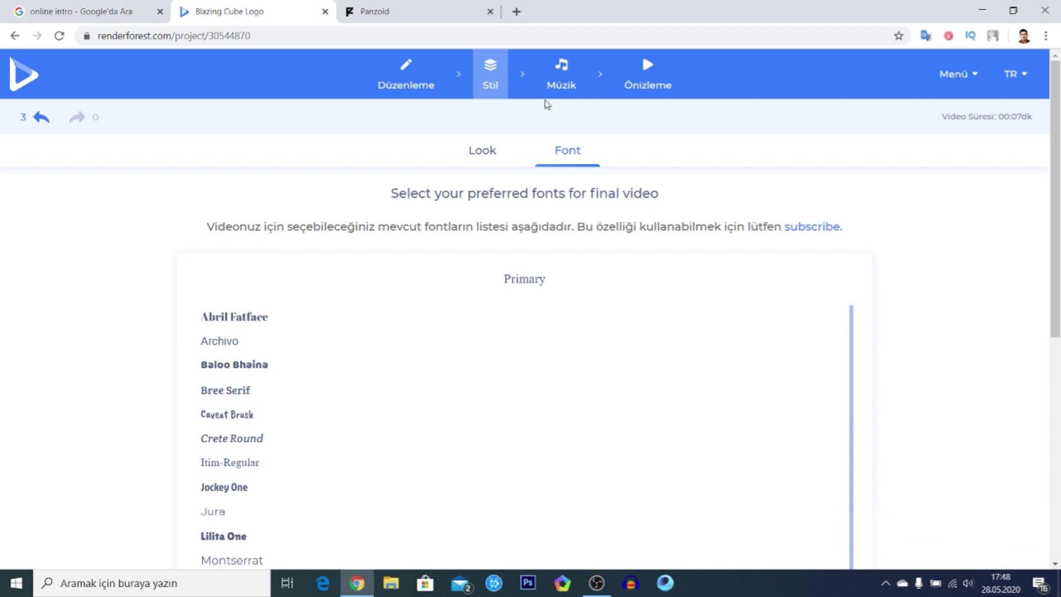
{"action": "left_click", "coordinate": [561, 71]}
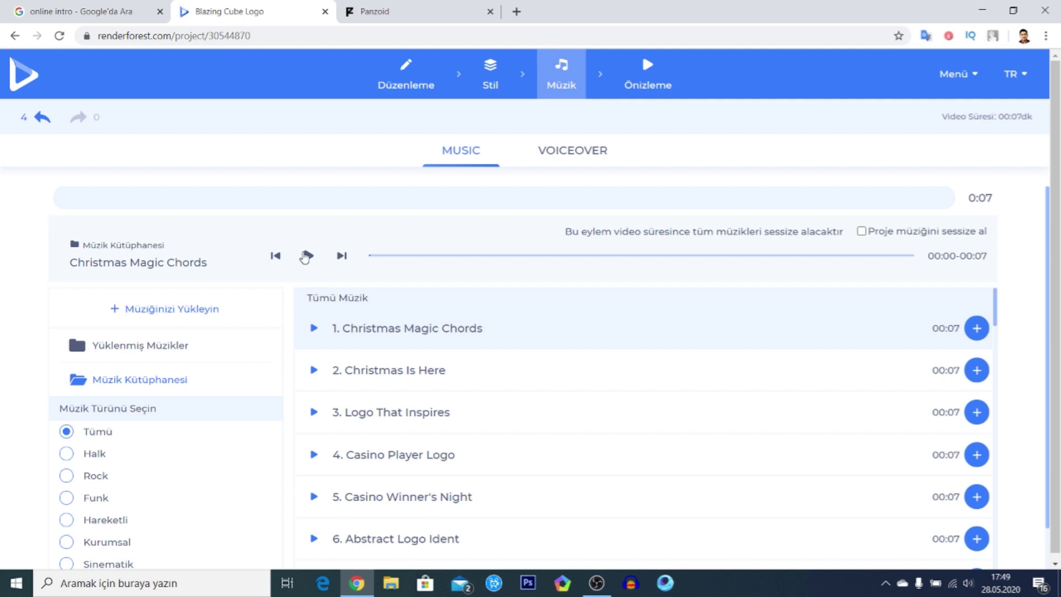
{"action": "scroll", "coordinate": [375, 392], "scroll_direction": "down", "scroll_amount": 3}
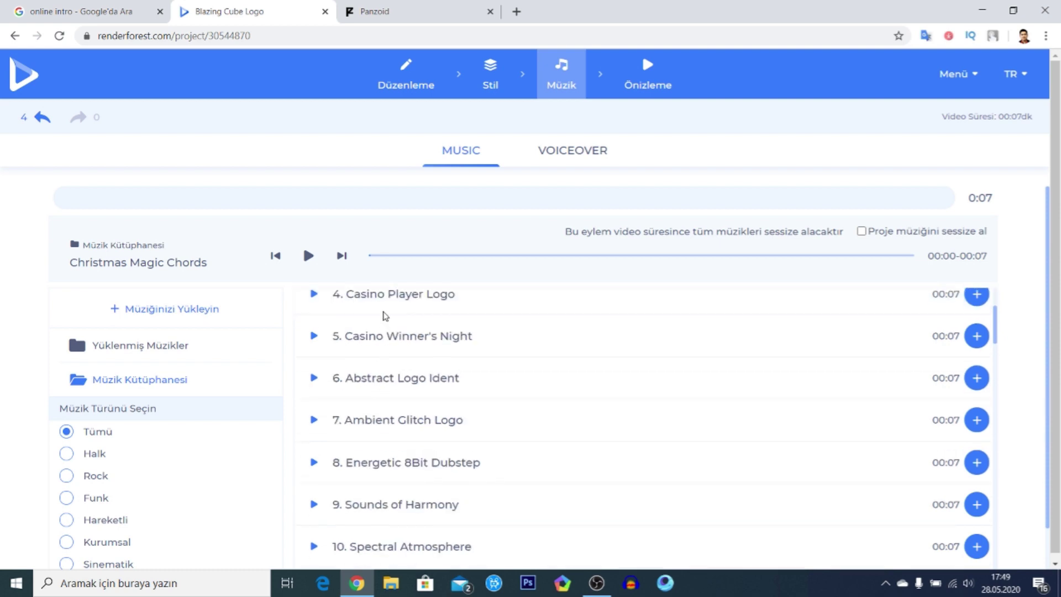
{"action": "scroll", "coordinate": [382, 376], "scroll_direction": "down", "scroll_amount": 4}
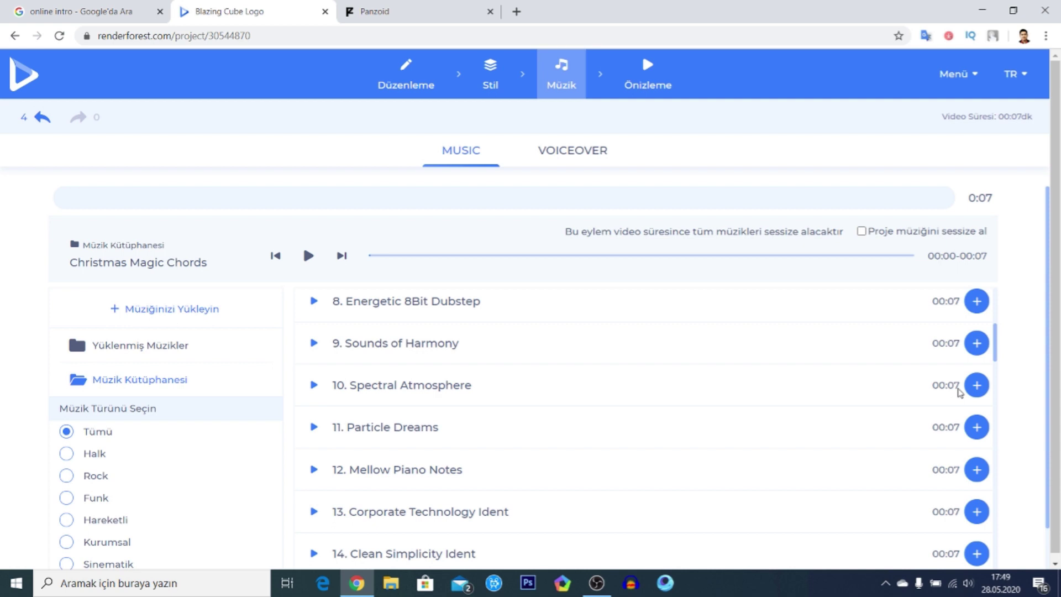
{"action": "scroll", "coordinate": [955, 391], "scroll_direction": "down", "scroll_amount": 12}
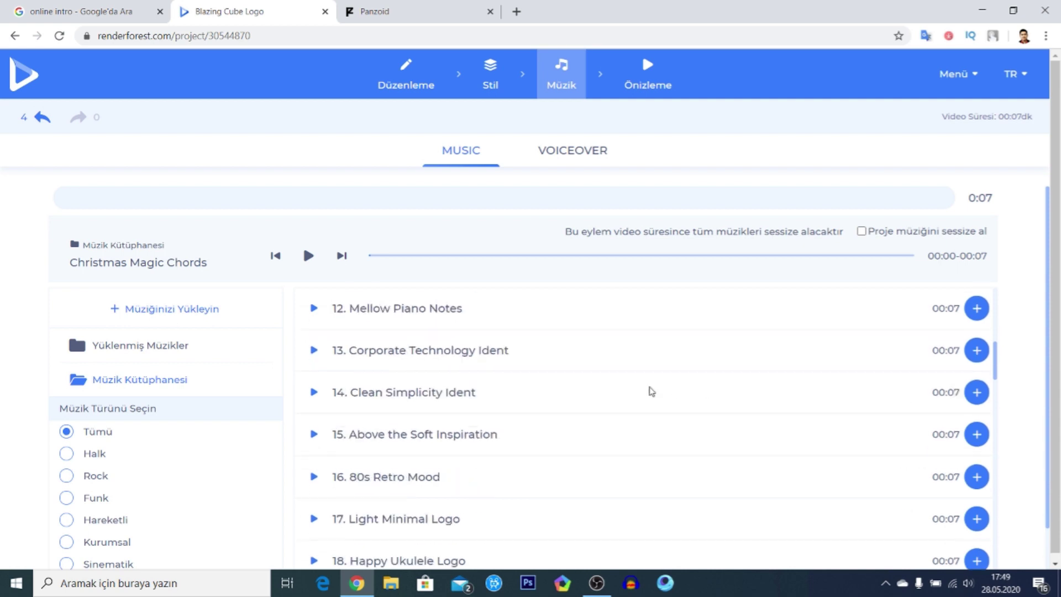
{"action": "scroll", "coordinate": [448, 376], "scroll_direction": "up", "scroll_amount": 20}
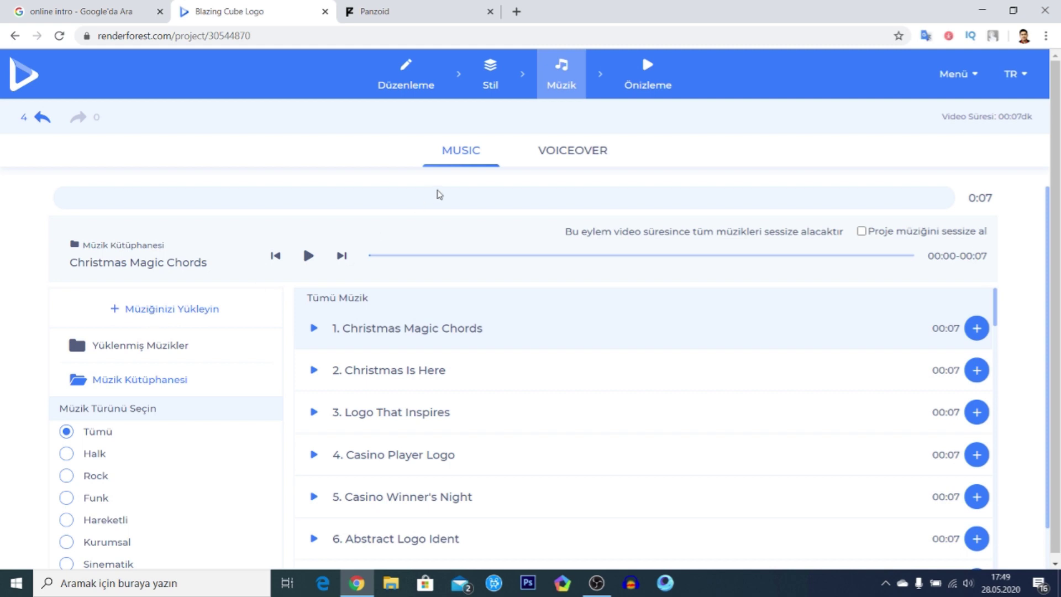
- Check the voiceover options, then render the free preview from the Önizleme step
{"action": "left_click", "coordinate": [564, 165]}
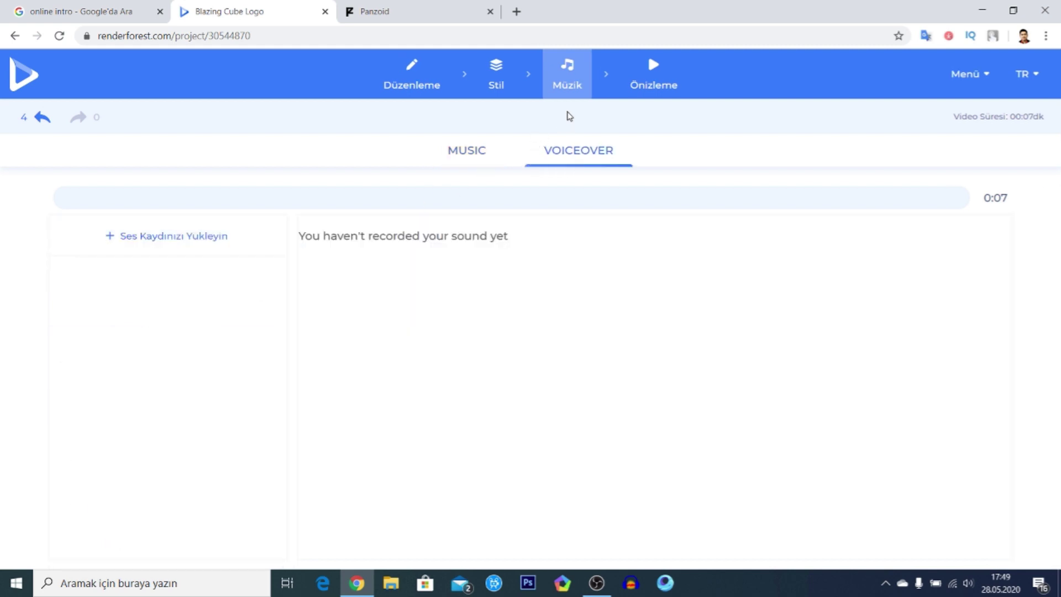
{"action": "left_click", "coordinate": [659, 70]}
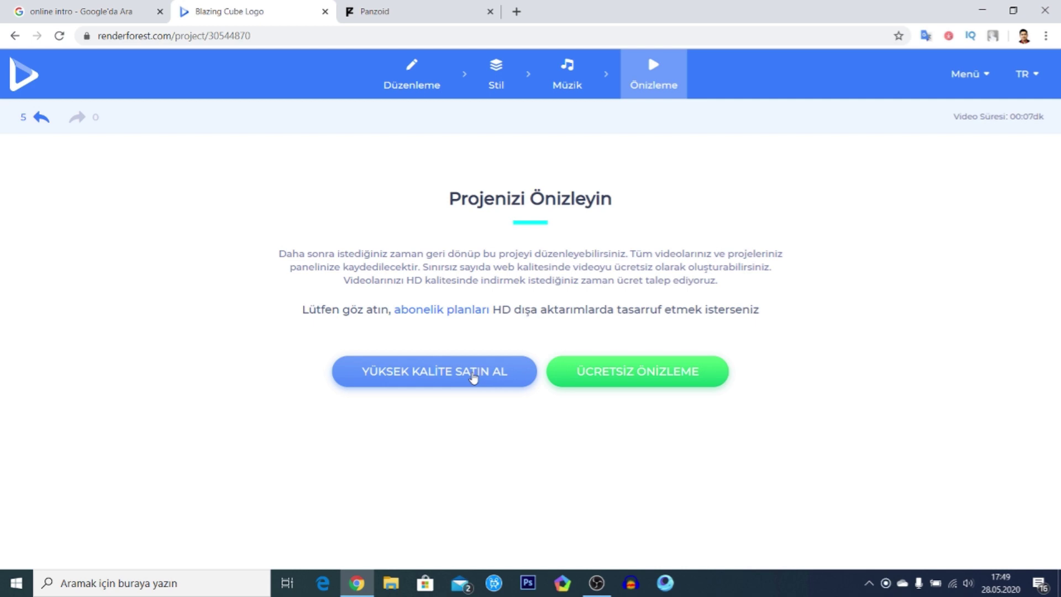
{"action": "left_click", "coordinate": [645, 374]}
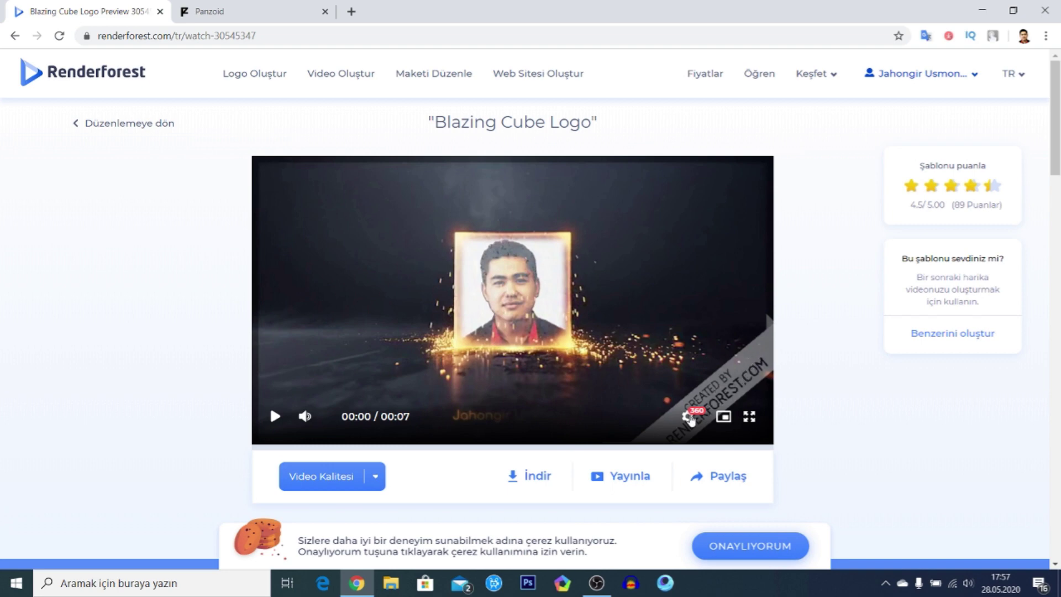
- Keep the free 360p quality, then play and pause the rendered preview
{"action": "left_click", "coordinate": [687, 416]}
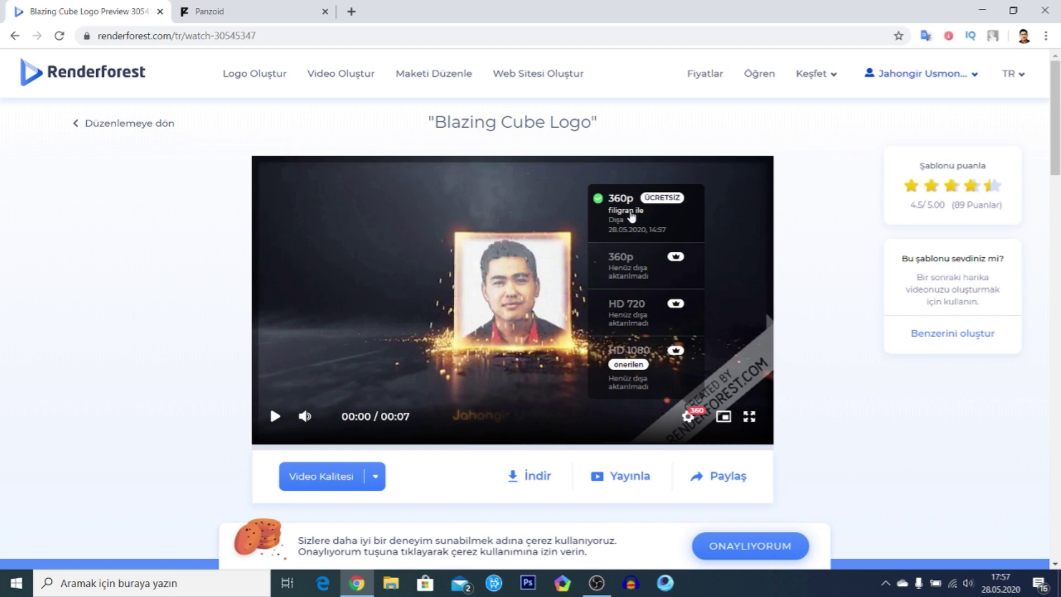
{"action": "left_click", "coordinate": [632, 216]}
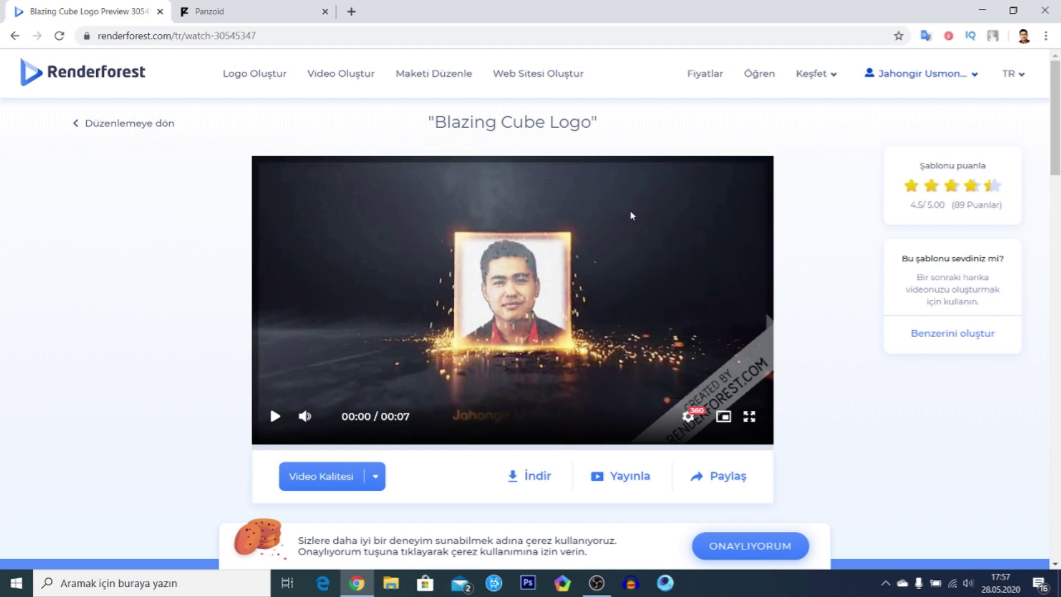
{"action": "left_click", "coordinate": [688, 416]}
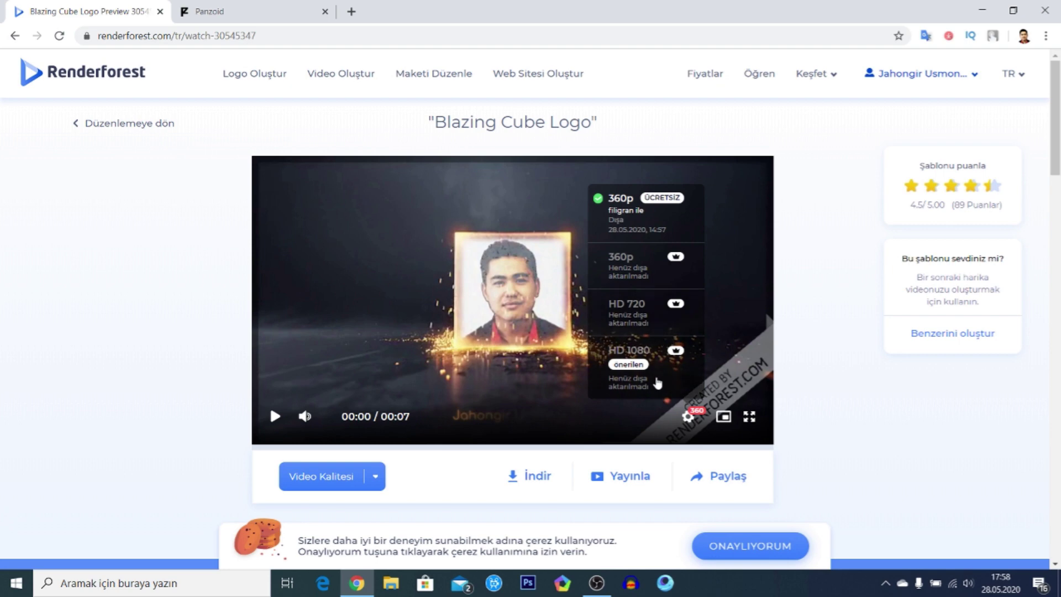
{"action": "left_click", "coordinate": [649, 354]}
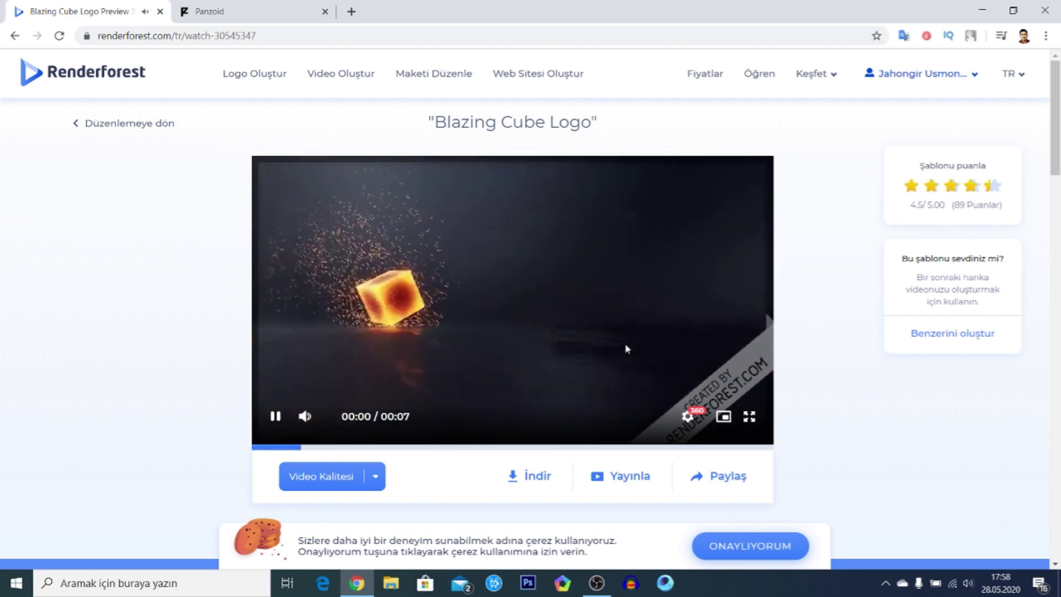
{"action": "left_click", "coordinate": [578, 334]}
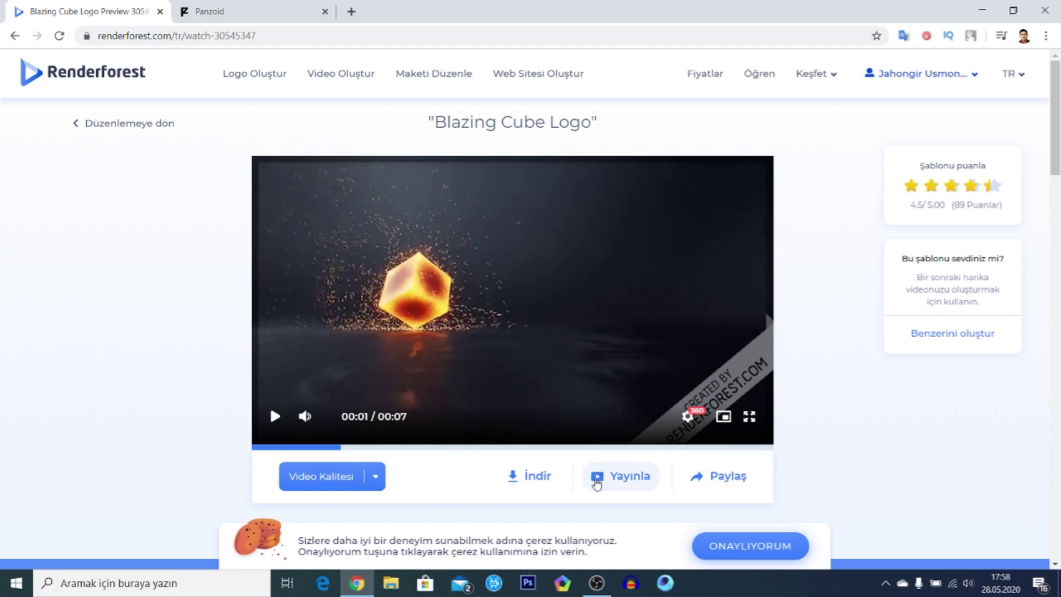
- Download the preview and save it to Masaüstü as output_free.mp4
{"action": "left_click", "coordinate": [526, 479]}
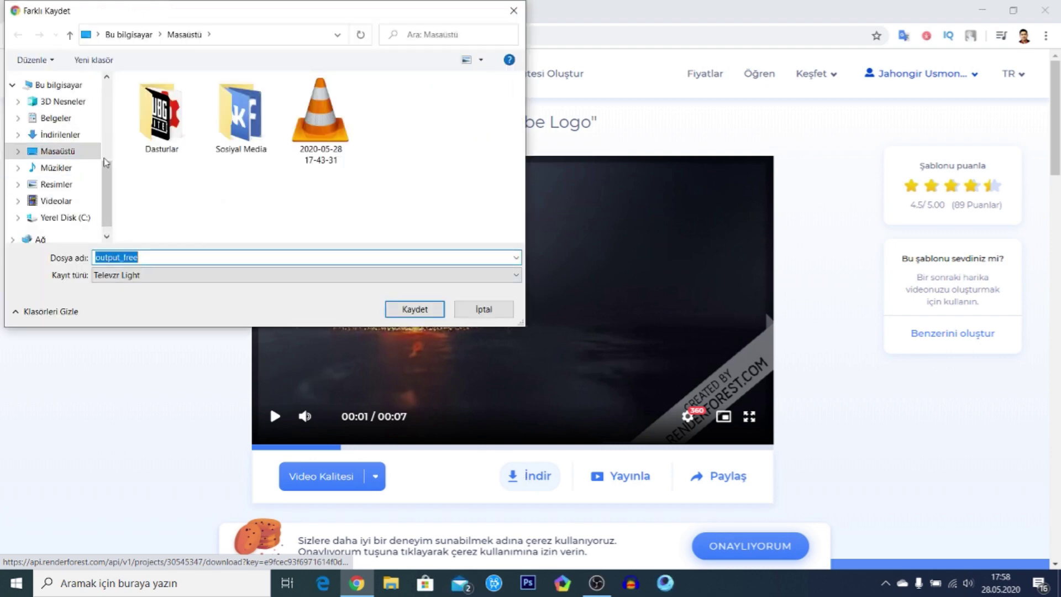
{"action": "left_click", "coordinate": [412, 313]}
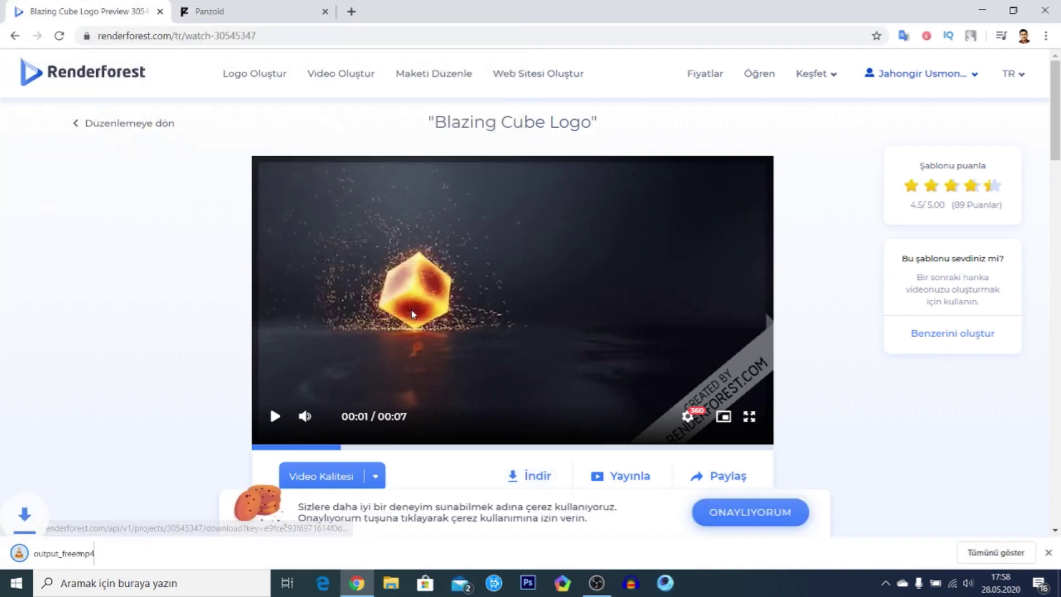